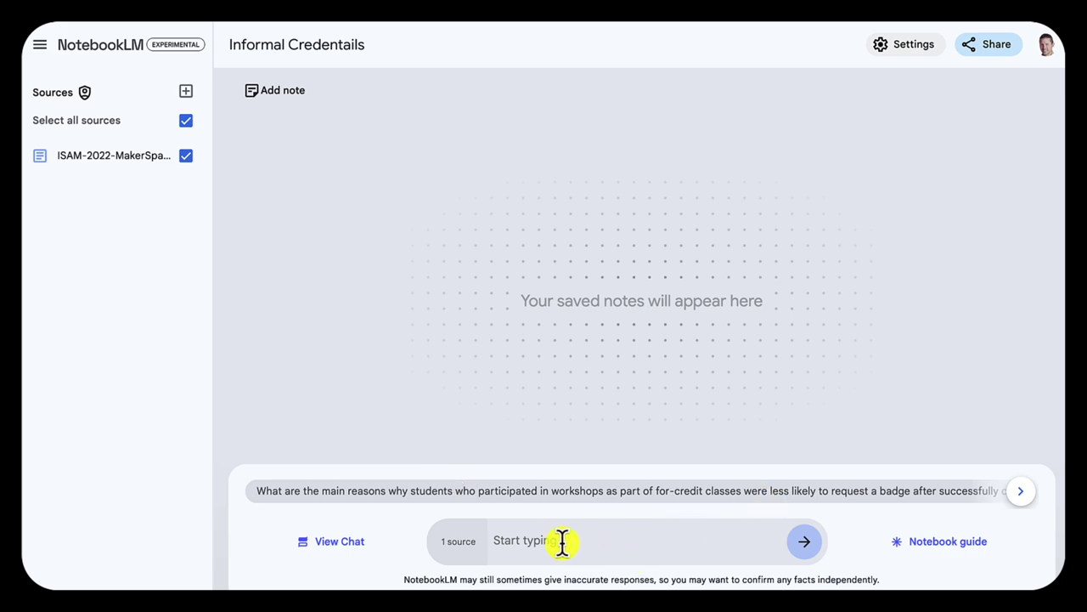
Step: Show the notebook guide and skim the badging-study summary of the ISAM-2022 MakerSpace source
{"action": "left_click", "coordinate": [939, 543]}
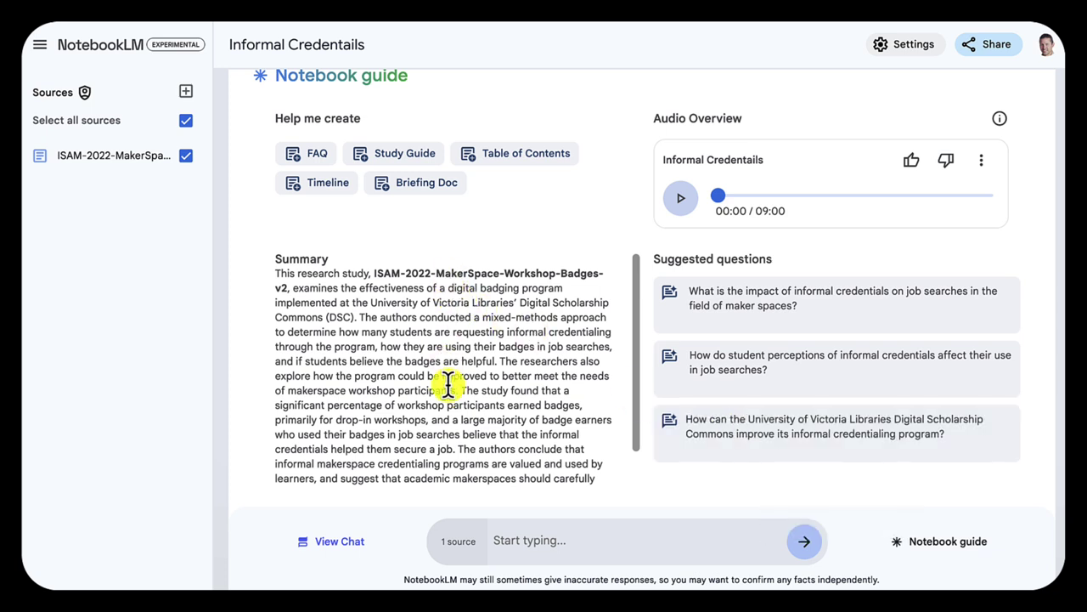
{"action": "scroll", "coordinate": [447, 376], "scroll_direction": "down", "scroll_amount": 1}
{"action": "scroll", "coordinate": [447, 381], "scroll_direction": "up", "scroll_amount": 1}
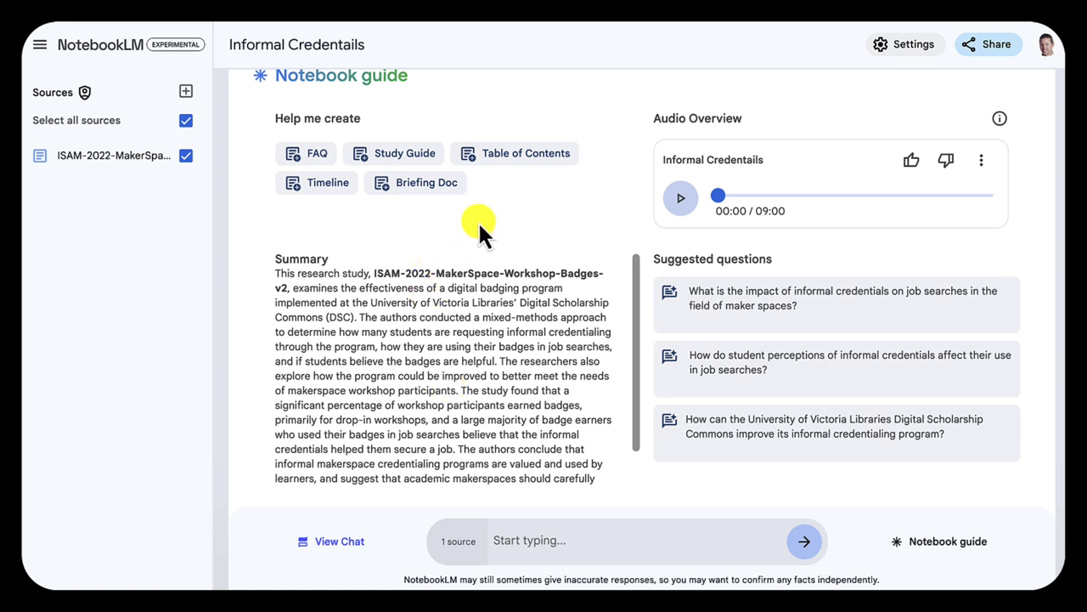
Step: Create a Study Guide note and read its short-answer and essay questions, glossary and answer key
{"action": "left_click", "coordinate": [397, 157]}
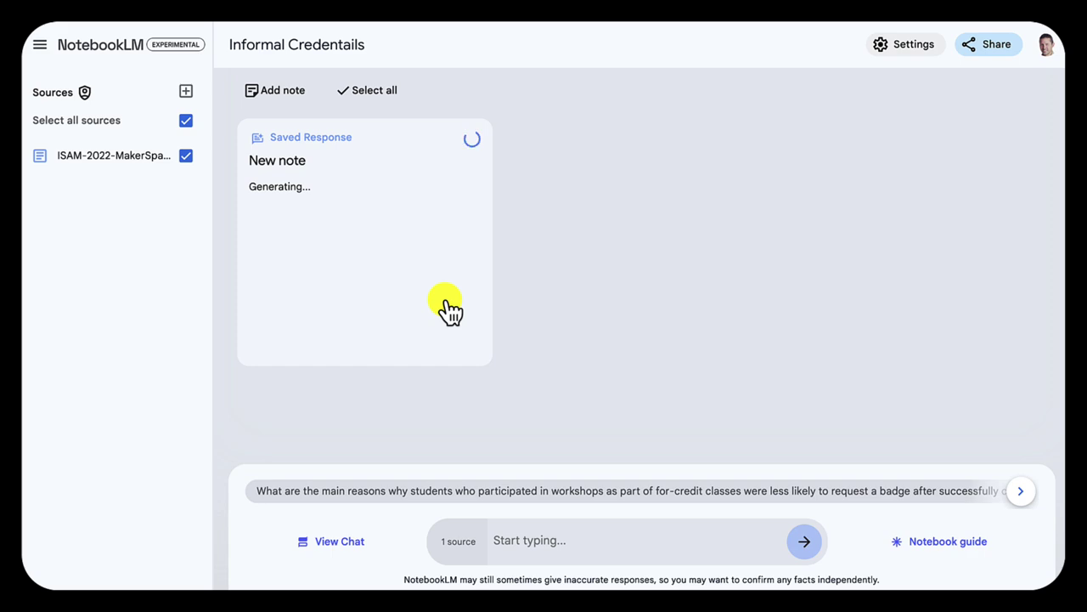
{"action": "left_click", "coordinate": [448, 310]}
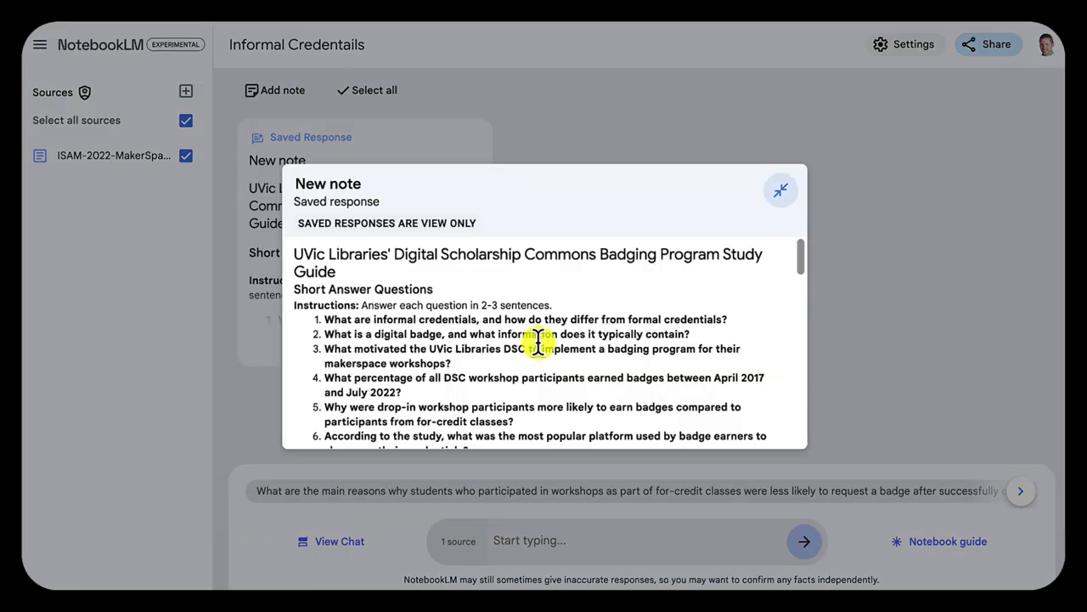
{"action": "scroll", "coordinate": [538, 340], "scroll_direction": "down", "scroll_amount": 1}
{"action": "scroll", "coordinate": [538, 340], "scroll_direction": "up", "scroll_amount": 1}
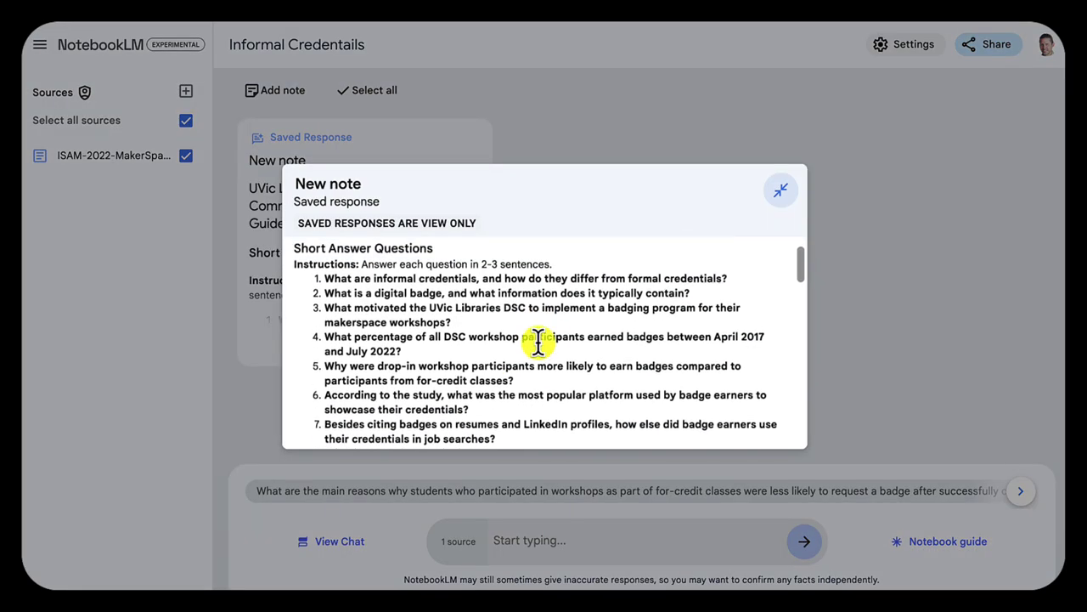
{"action": "scroll", "coordinate": [538, 340], "scroll_direction": "down", "scroll_amount": 1}
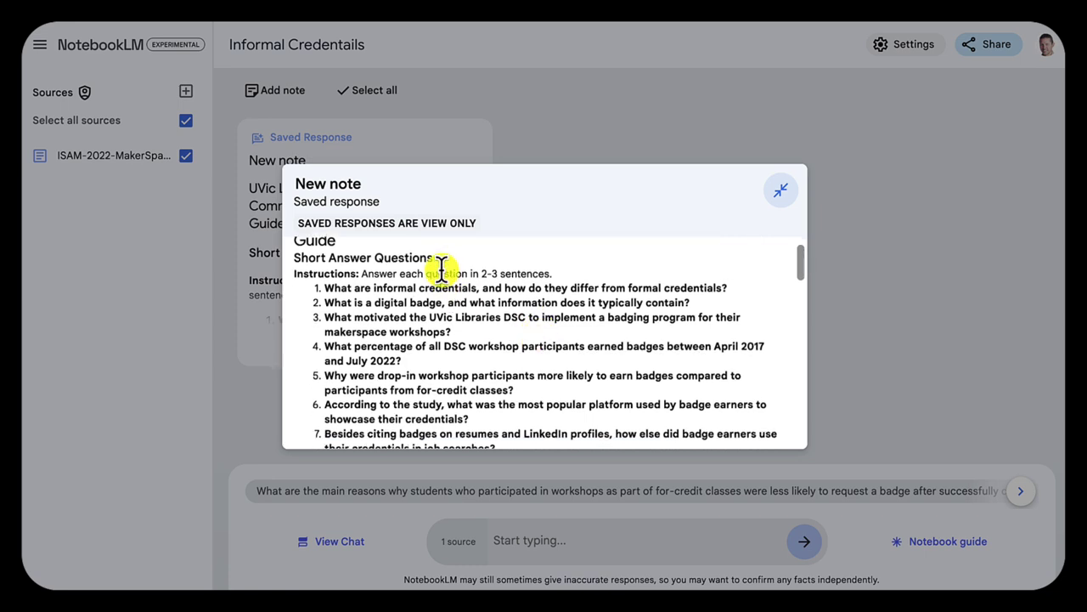
{"action": "scroll", "coordinate": [429, 293], "scroll_direction": "down", "scroll_amount": 3}
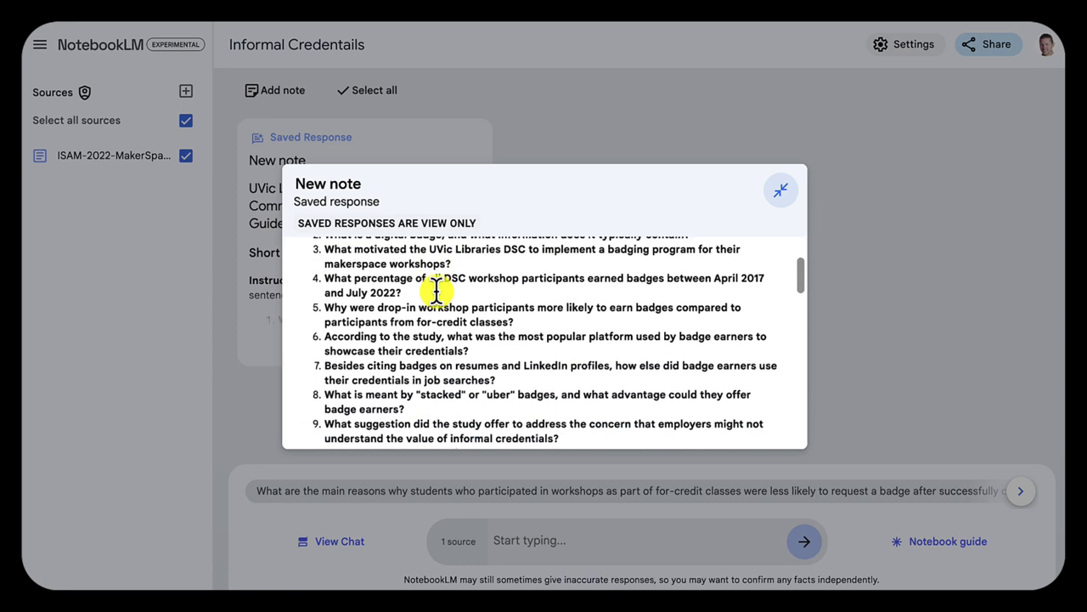
{"action": "scroll", "coordinate": [435, 291], "scroll_direction": "down", "scroll_amount": 6}
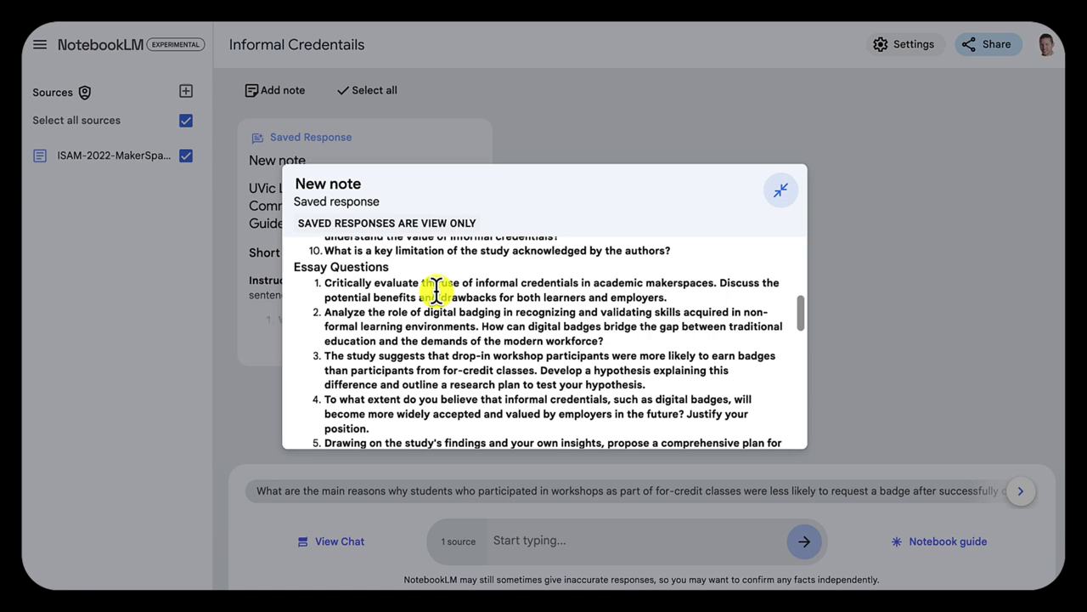
{"action": "scroll", "coordinate": [436, 291], "scroll_direction": "down", "scroll_amount": 8}
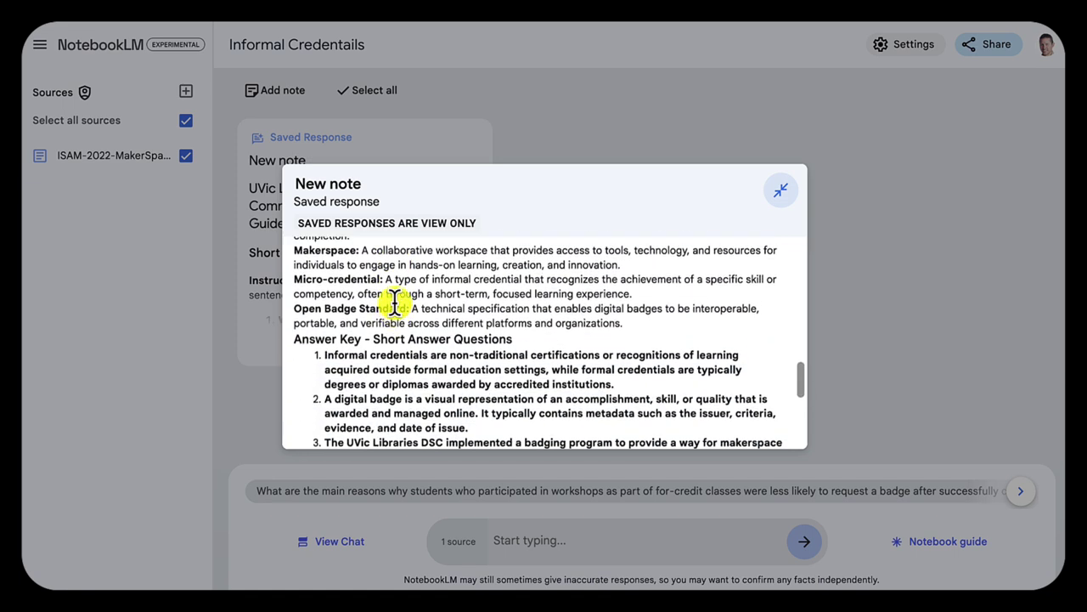
{"action": "scroll", "coordinate": [396, 340], "scroll_direction": "down", "scroll_amount": 5}
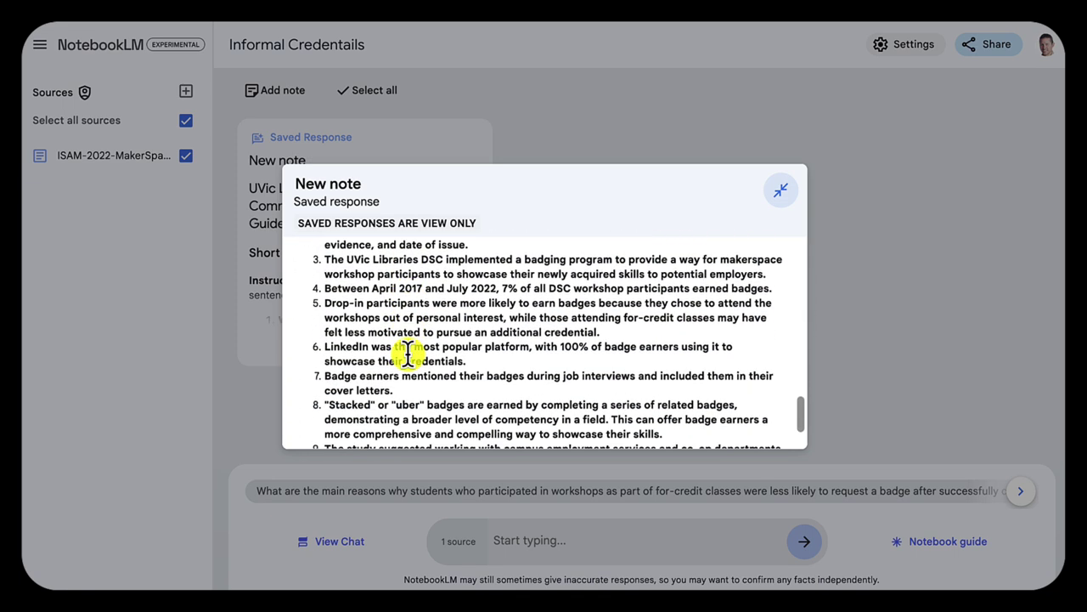
{"action": "scroll", "coordinate": [407, 355], "scroll_direction": "down", "scroll_amount": 1}
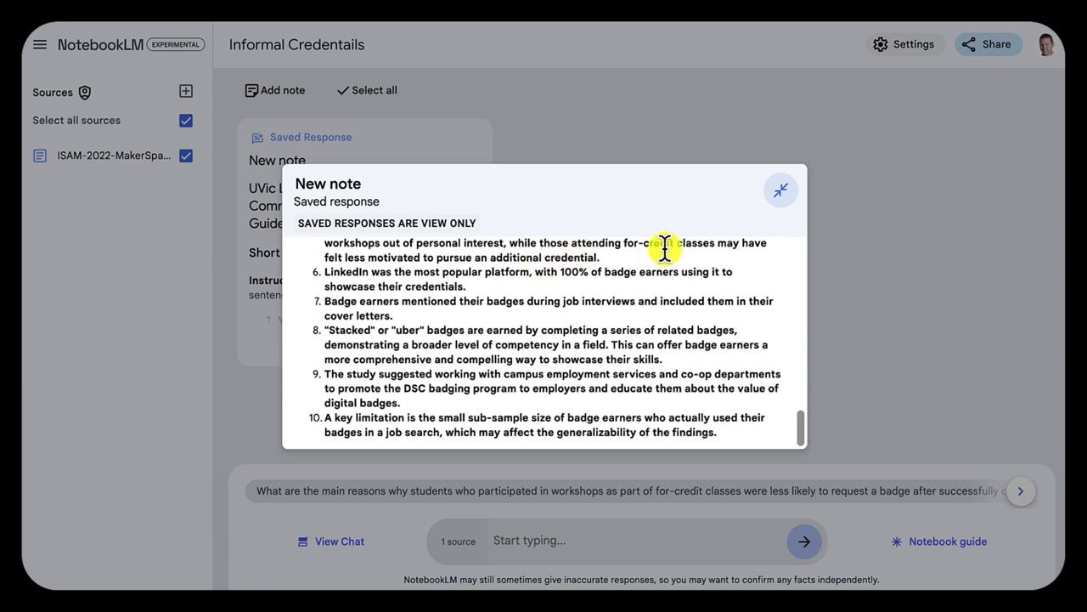
Step: Generate an FAQ note on the DSC Makerspace Badges from the guide and read it through
{"action": "left_click", "coordinate": [781, 191]}
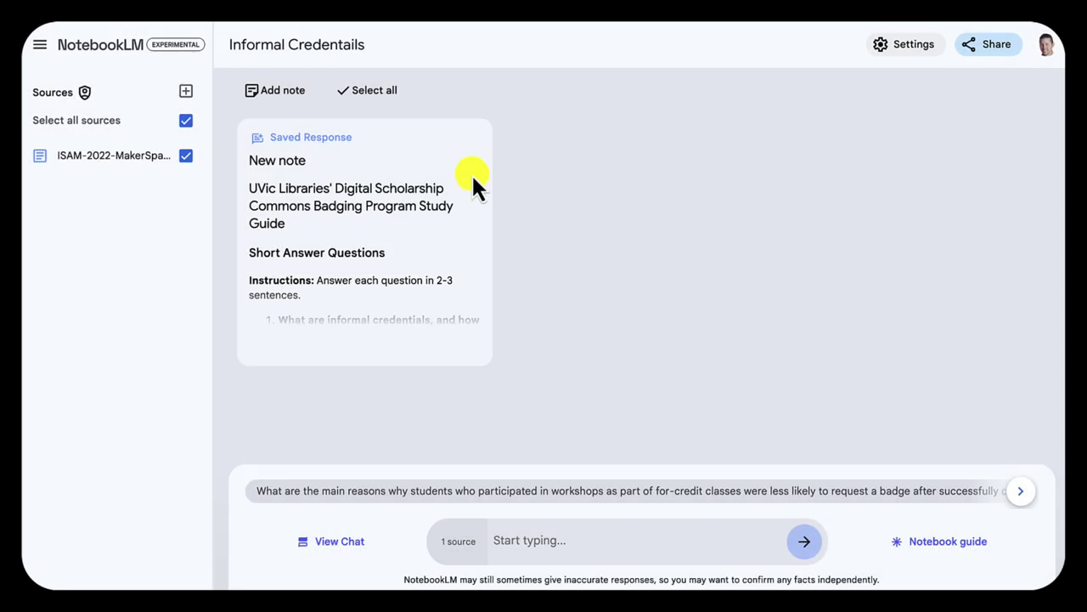
{"action": "left_click", "coordinate": [941, 544]}
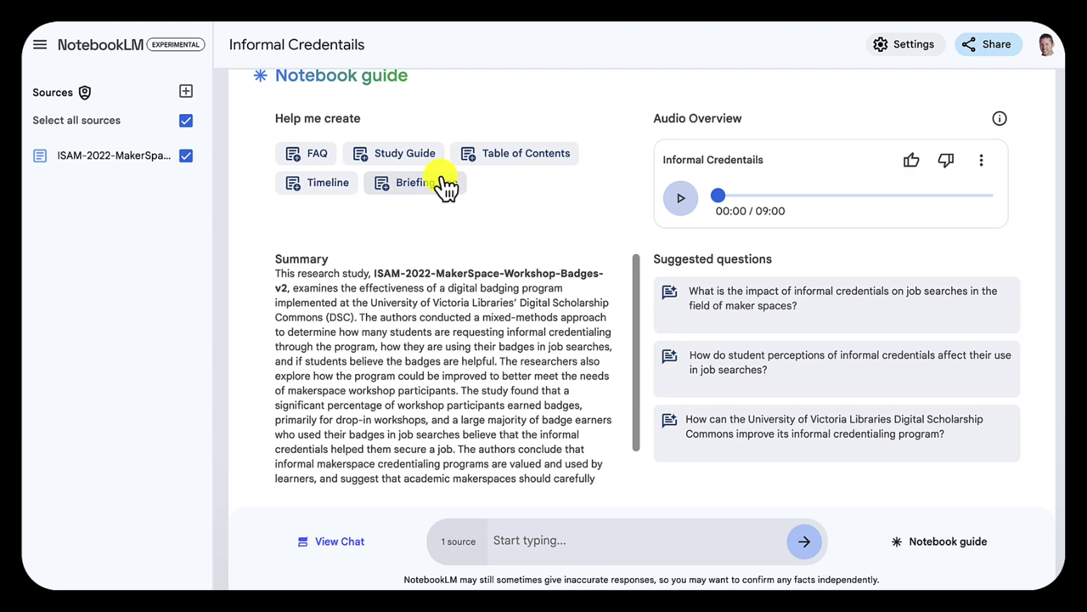
{"action": "left_click", "coordinate": [309, 155]}
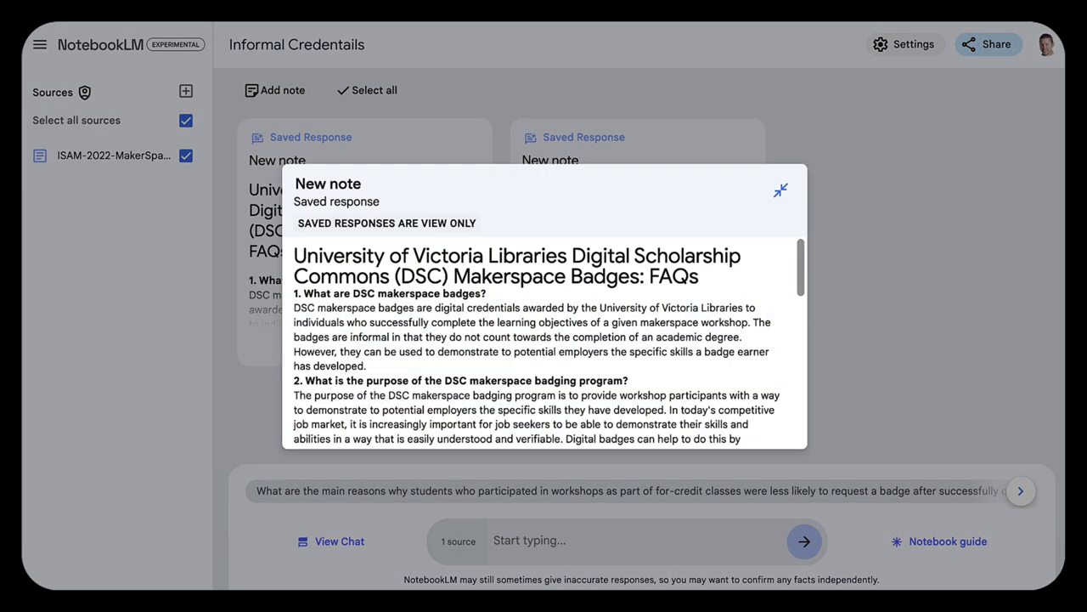
{"action": "scroll", "coordinate": [511, 408], "scroll_direction": "down", "scroll_amount": 3}
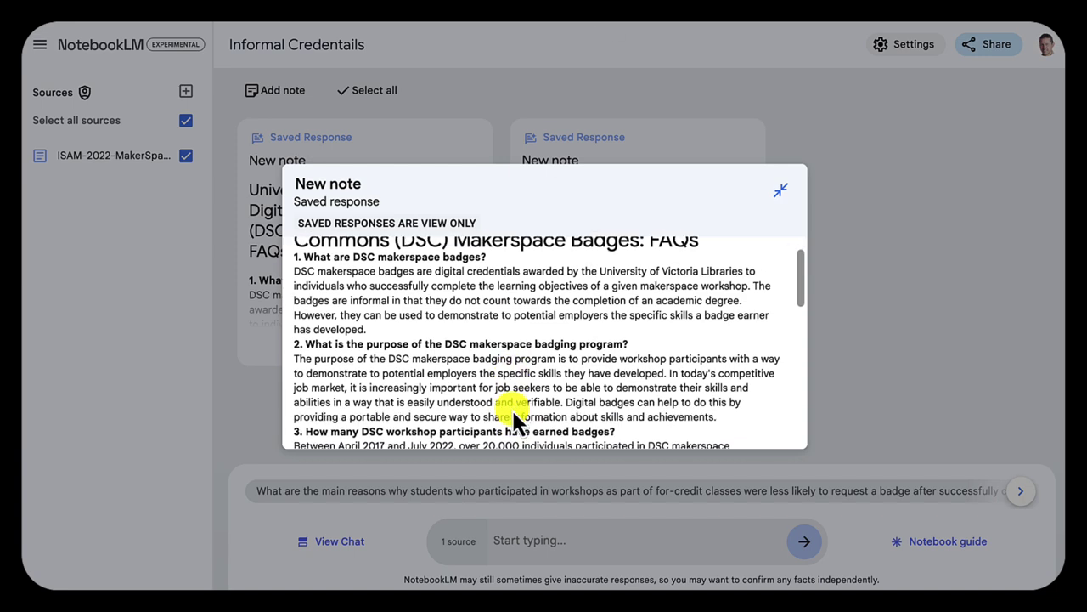
{"action": "scroll", "coordinate": [513, 411], "scroll_direction": "down", "scroll_amount": 1}
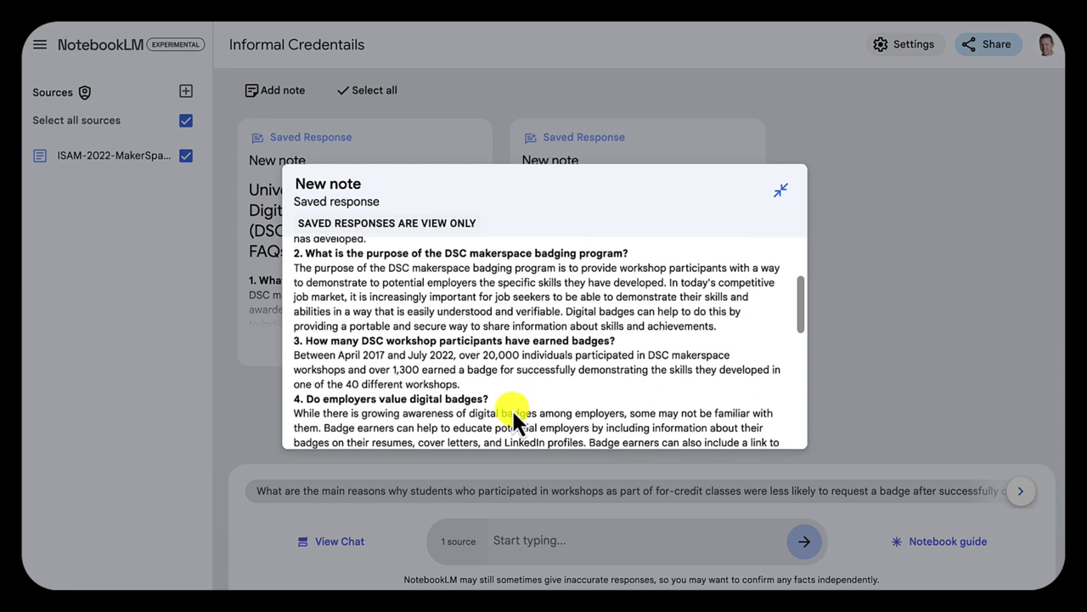
{"action": "scroll", "coordinate": [511, 407], "scroll_direction": "down", "scroll_amount": 6}
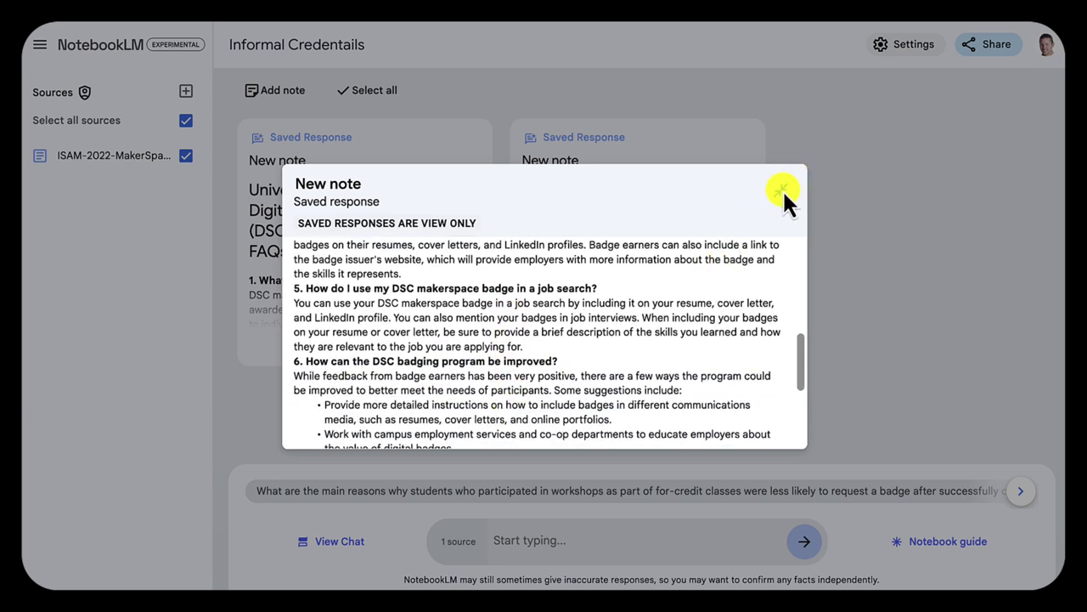
{"action": "left_click", "coordinate": [780, 196]}
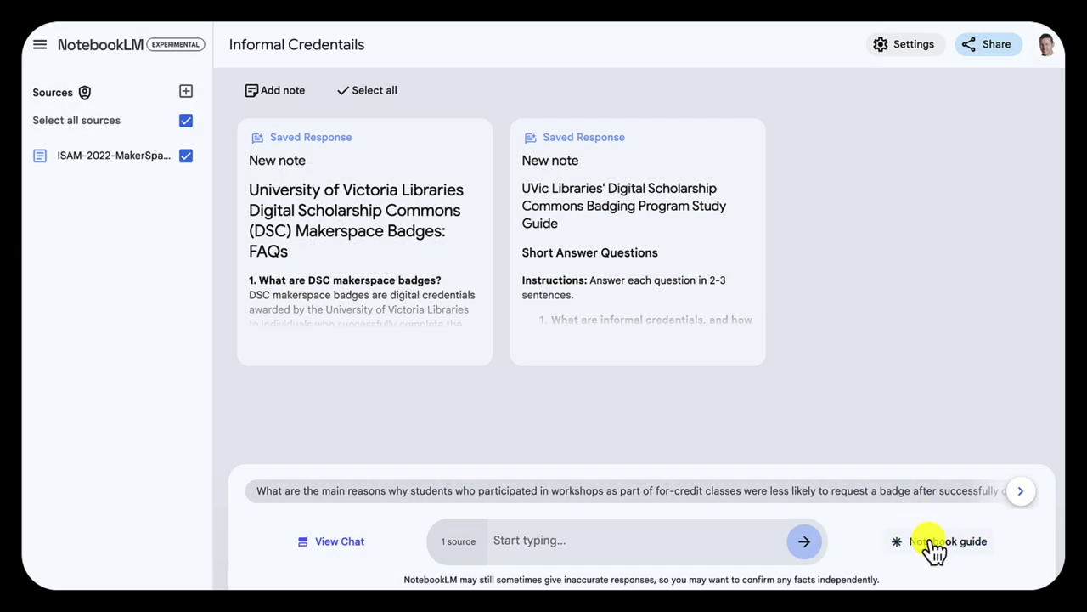
Step: Play the Informal Credentials audio overview from the guide and pause it at 00:16
{"action": "left_click", "coordinate": [935, 546]}
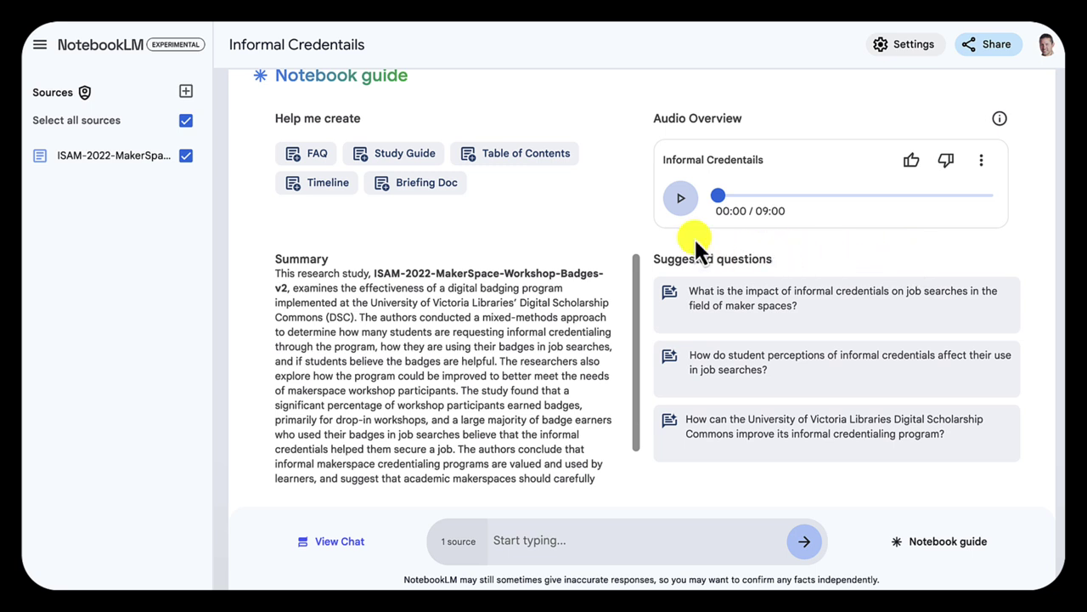
{"action": "left_click", "coordinate": [684, 202]}
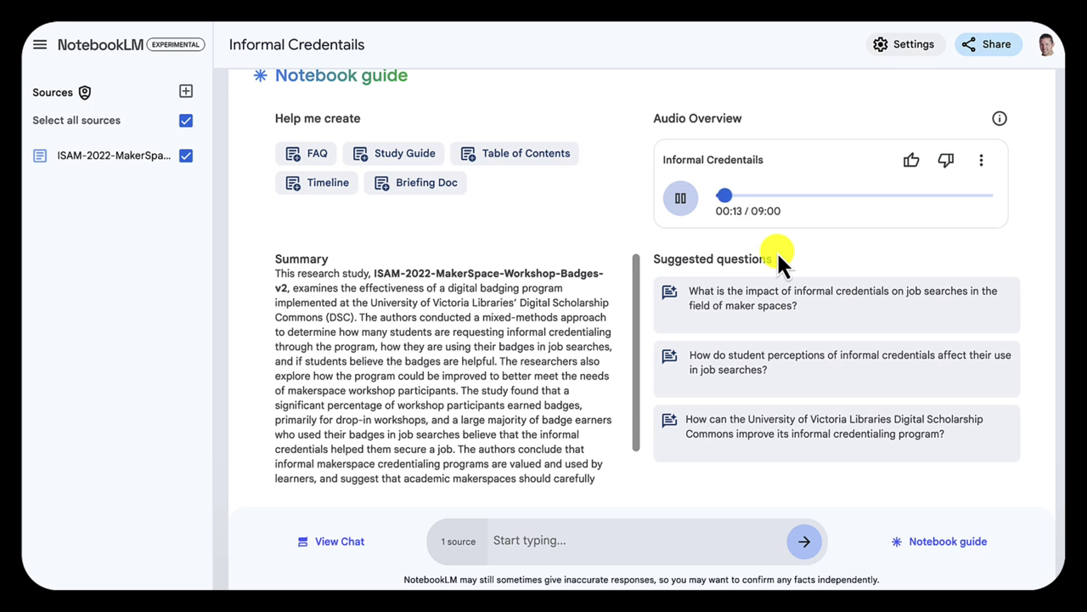
{"action": "left_click", "coordinate": [685, 202]}
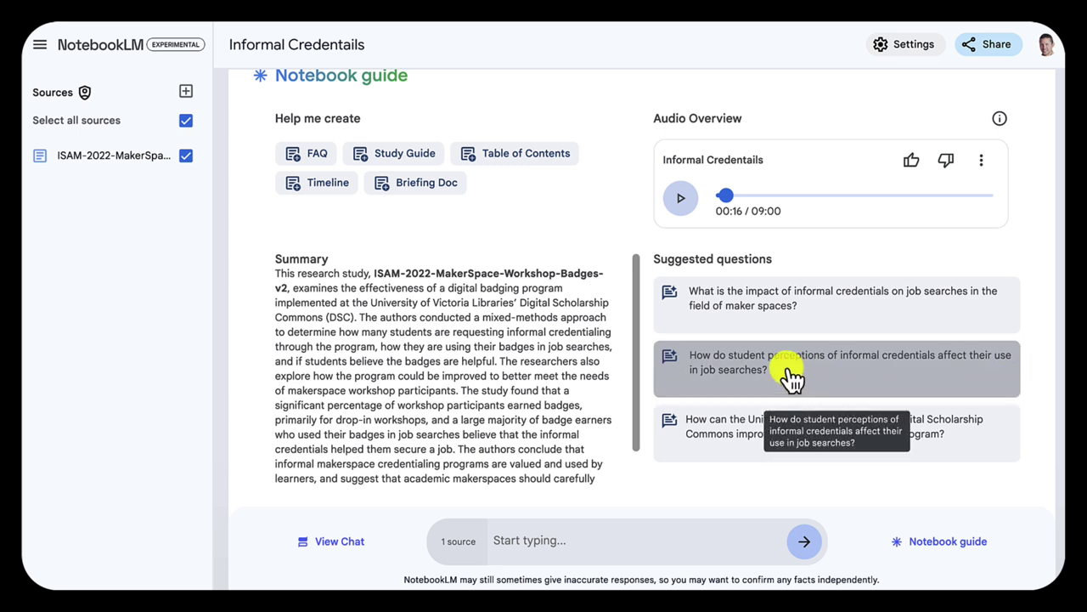
Step: Post the suggested question on how student perceptions affect using informal credentials in job searches
{"action": "left_click", "coordinate": [745, 373]}
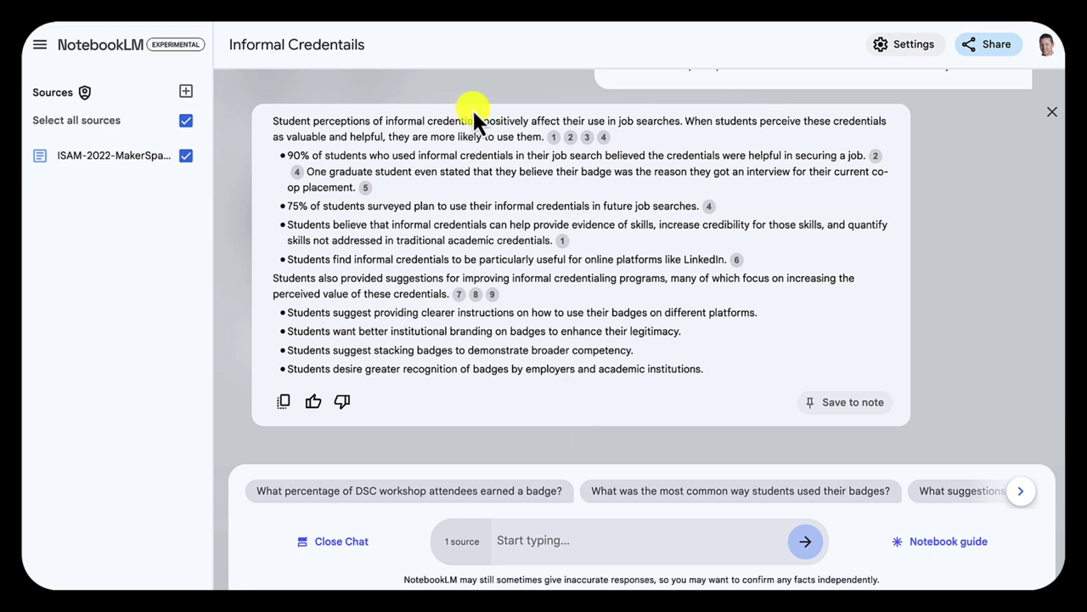
{"action": "mouse_move", "coordinate": [558, 143]}
Step: Ask the chat "Do employers value informal credentials?" and review the cited answer
{"action": "left_click", "coordinate": [1052, 111]}
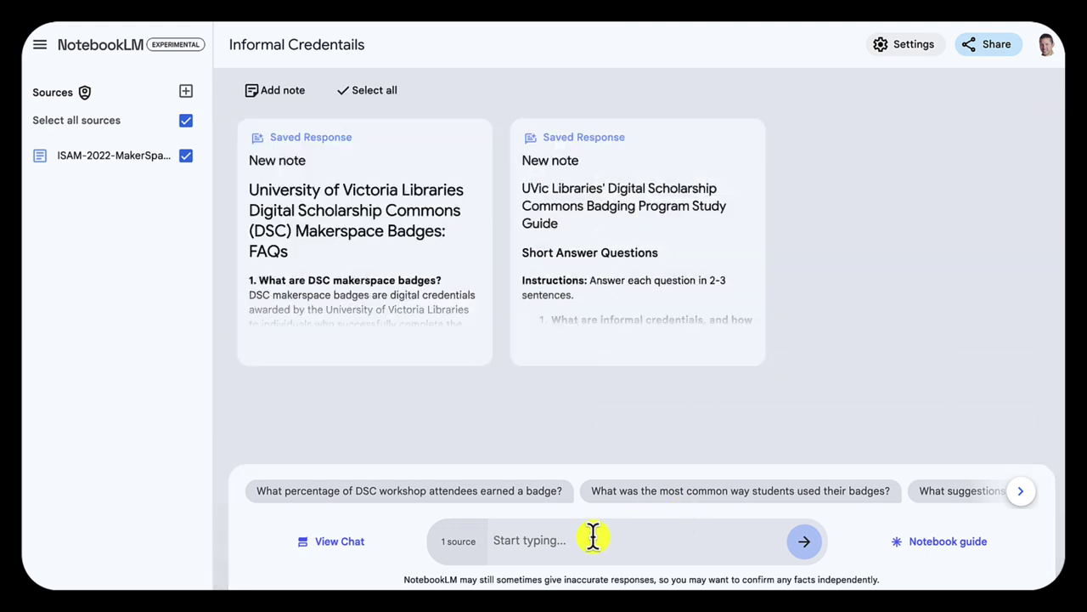
{"action": "type", "text": "Do employers value info"}
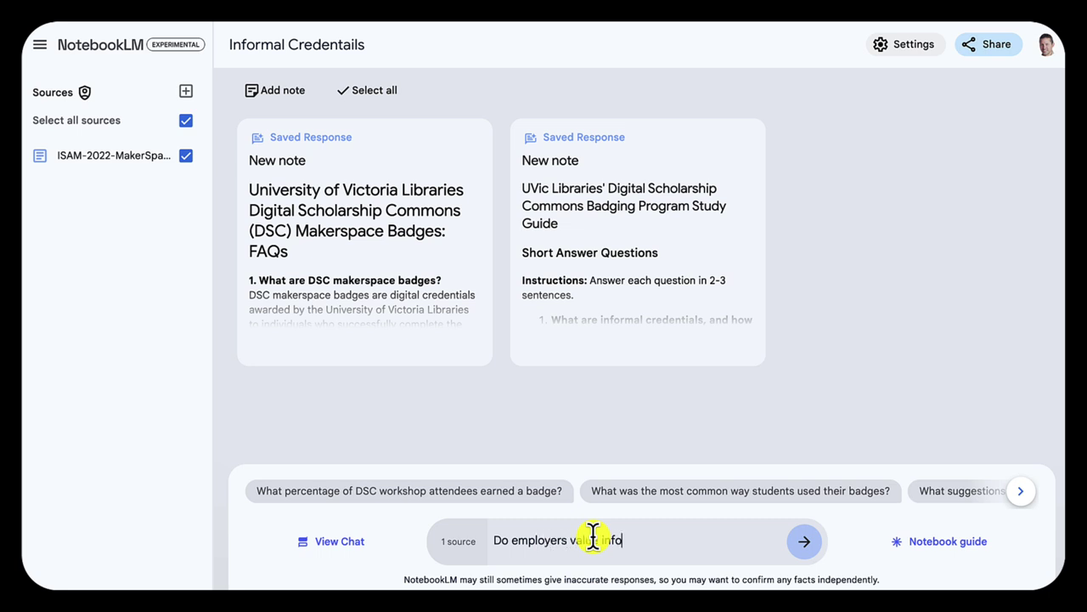
{"action": "type", "text": "rmal credentials?"}
{"action": "key", "text": "Return"}
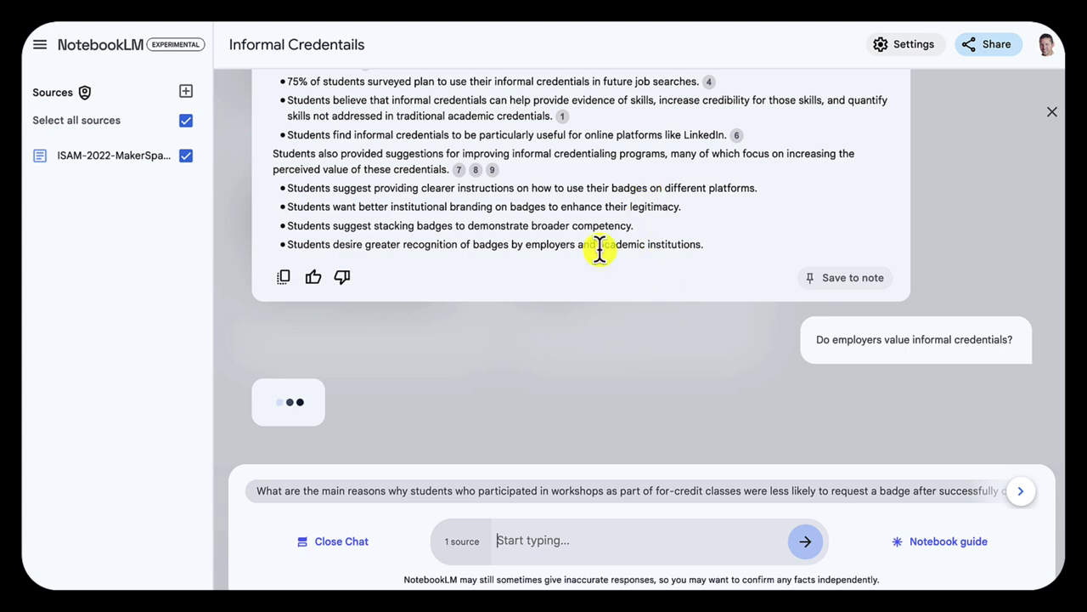
{"action": "scroll", "coordinate": [582, 240], "scroll_direction": "up", "scroll_amount": 1}
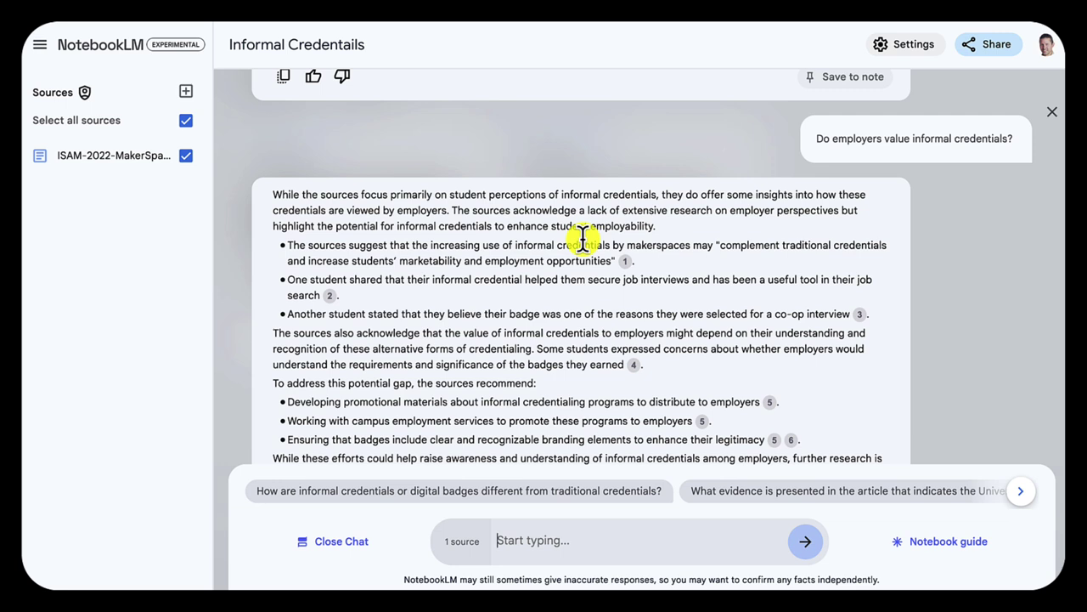
{"action": "scroll", "coordinate": [583, 238], "scroll_direction": "down", "scroll_amount": 1}
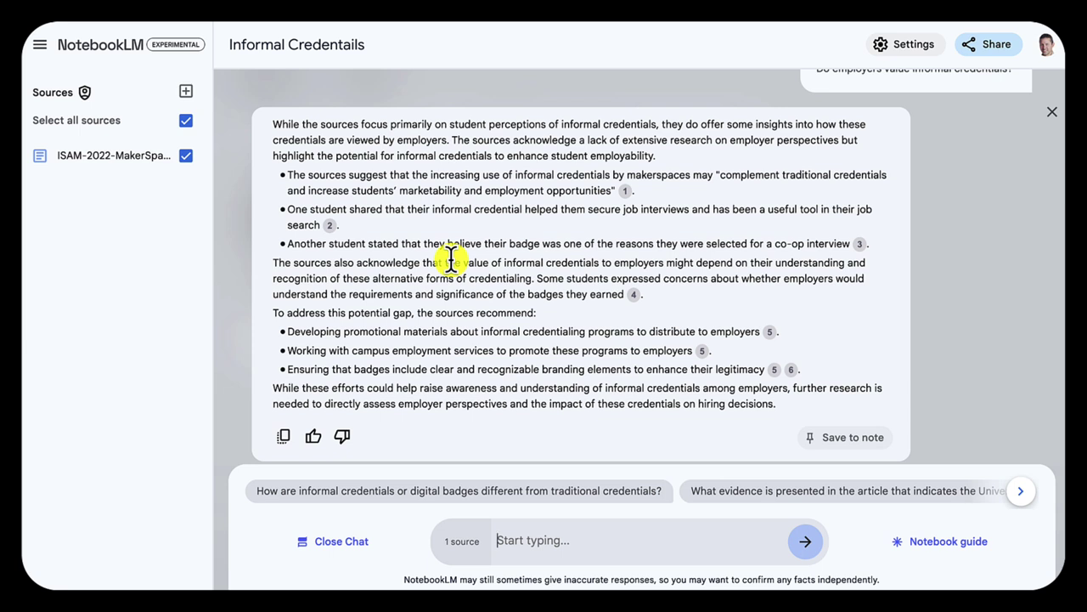
{"action": "scroll", "coordinate": [945, 289], "scroll_direction": "down", "scroll_amount": 1}
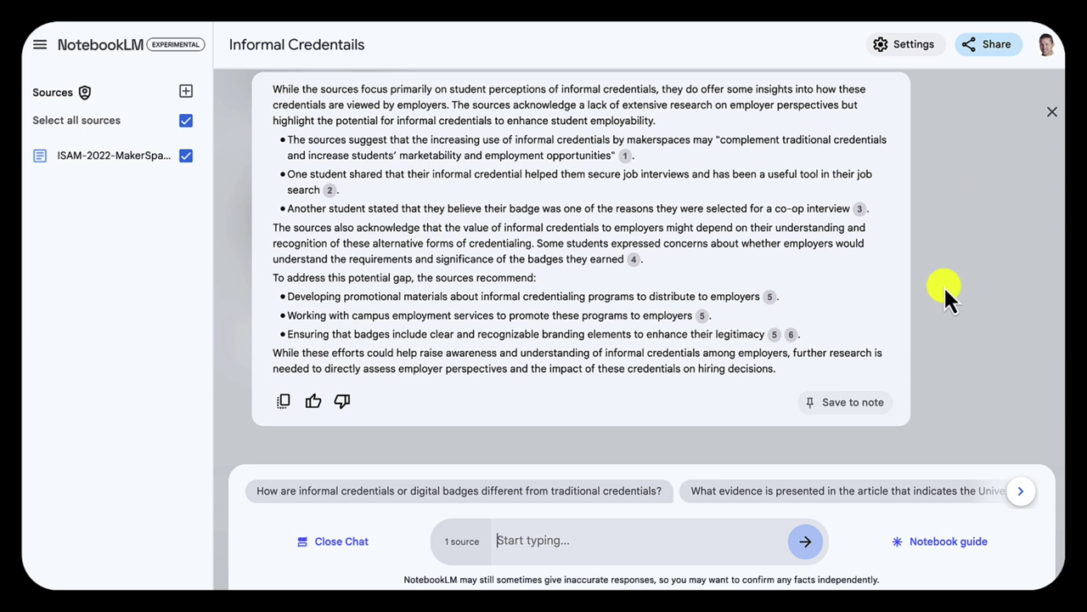